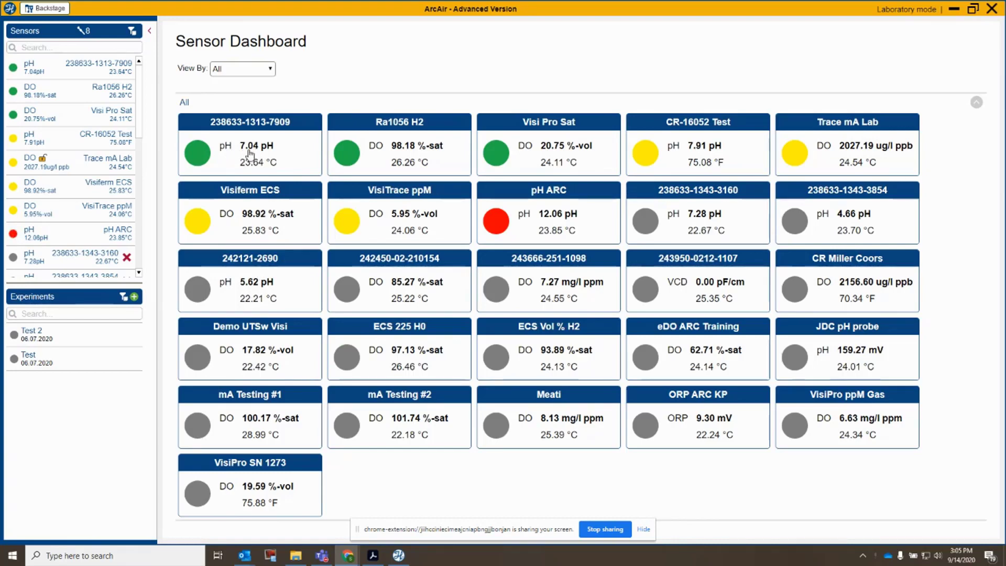
{"action": "left_click", "coordinate": [250, 153]}
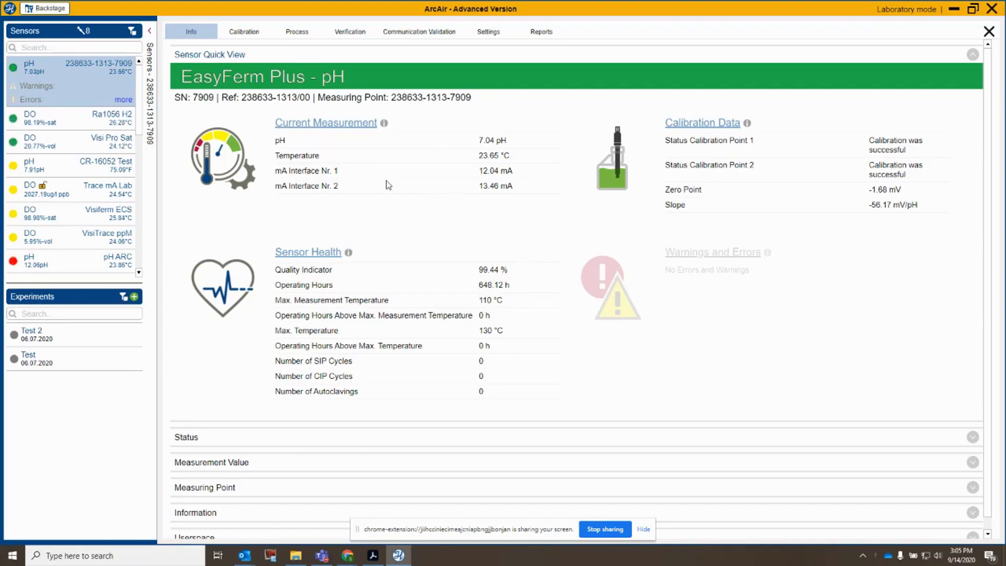
{"action": "left_click", "coordinate": [246, 34]}
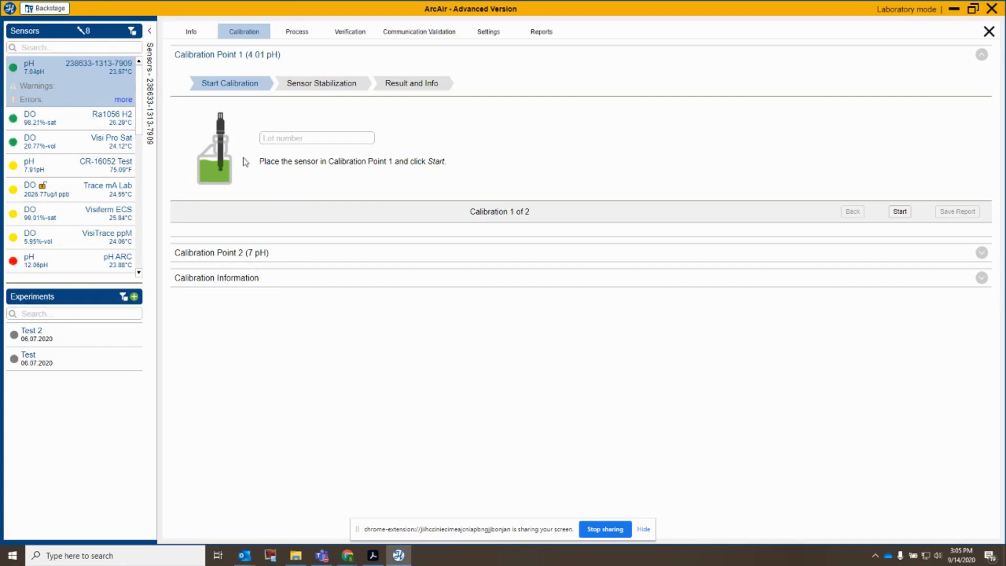
{"action": "left_click", "coordinate": [282, 136]}
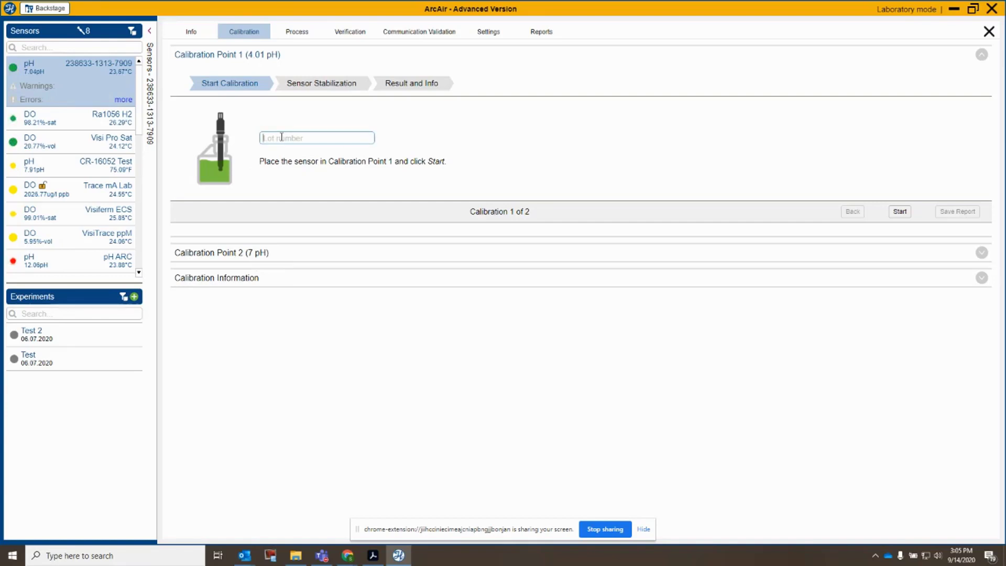
{"action": "type", "text": "11110000"}
{"action": "left_click", "coordinate": [902, 213]}
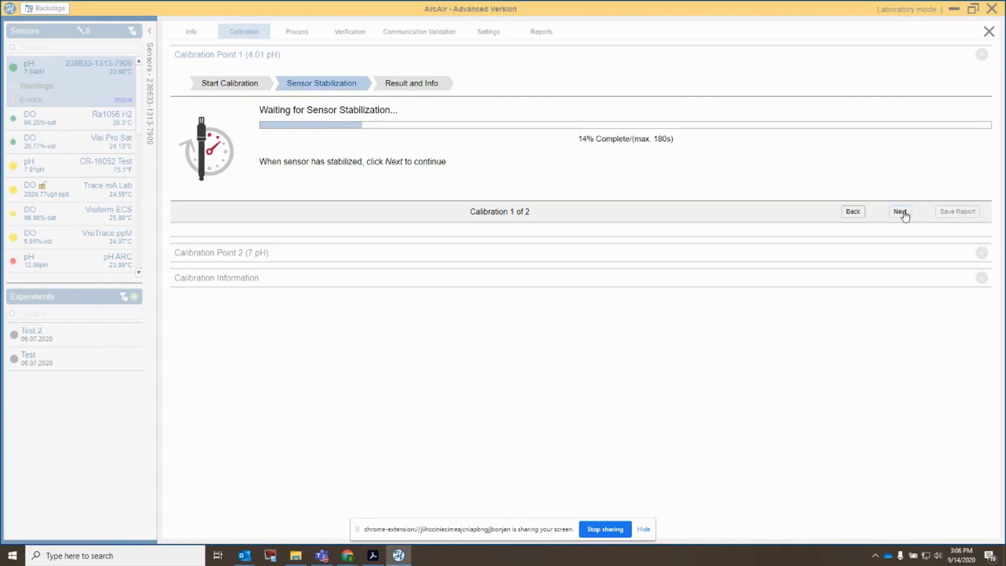
{"action": "left_click", "coordinate": [901, 212]}
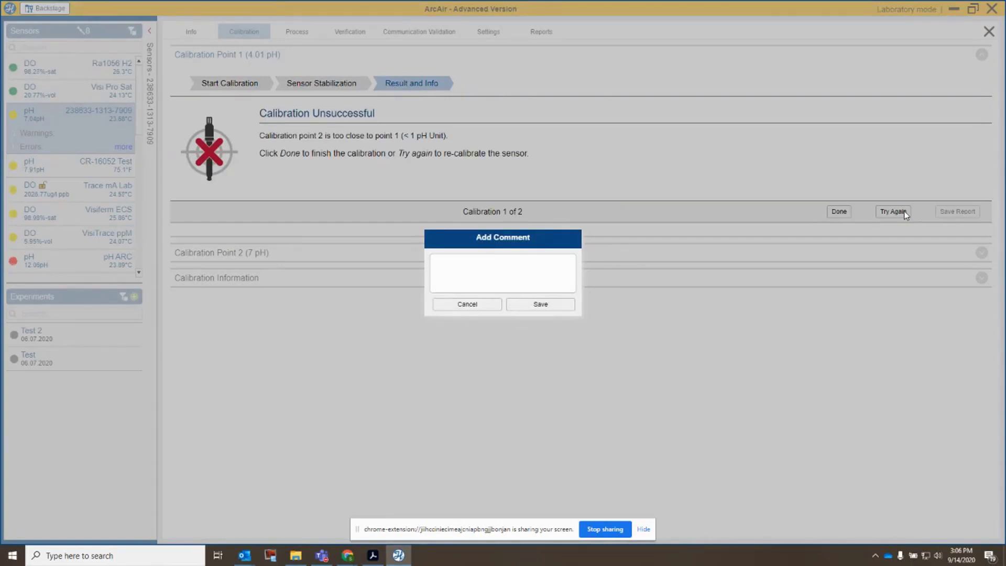
{"action": "left_click", "coordinate": [467, 305]}
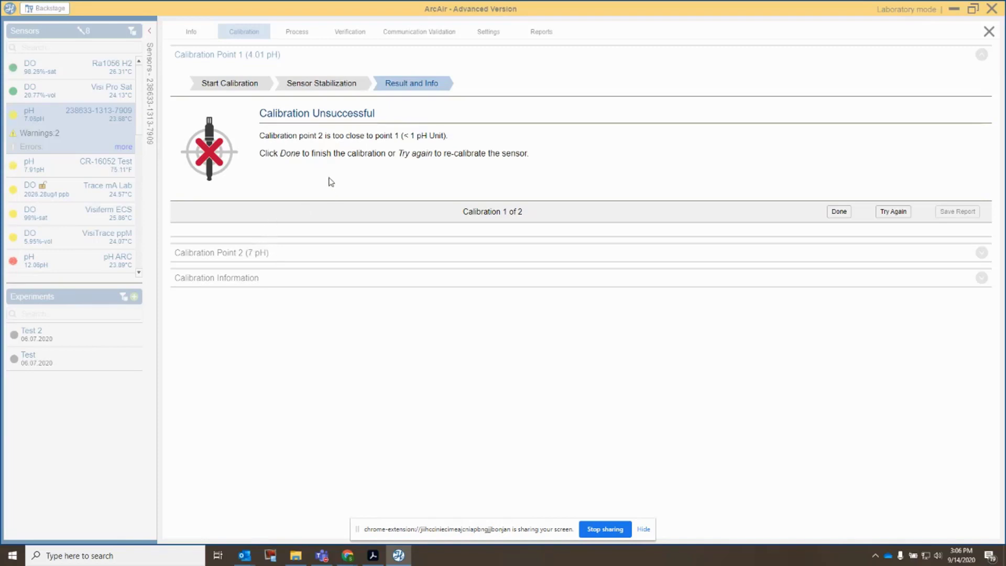
{"action": "left_click", "coordinate": [832, 214]}
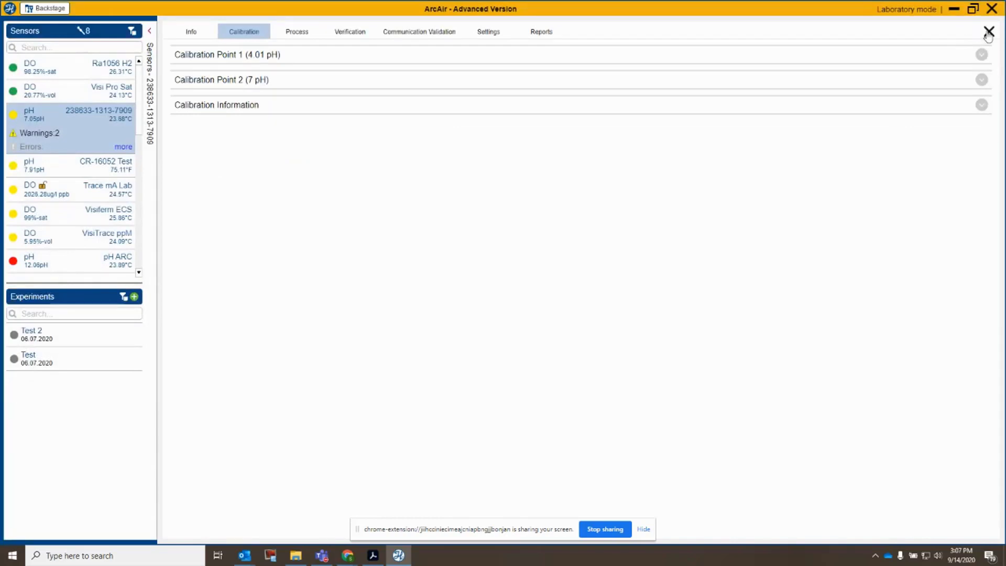
Review the pH sensor's quick view, then reload it from the dashboard to examine its calibration data, health and warnings.
{"action": "left_click", "coordinate": [197, 35]}
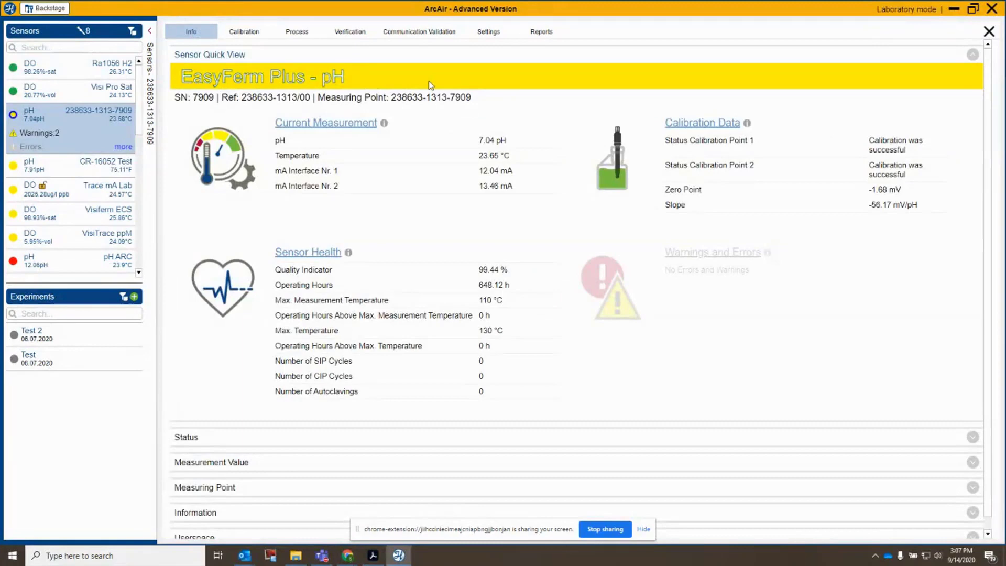
{"action": "left_click", "coordinate": [988, 31]}
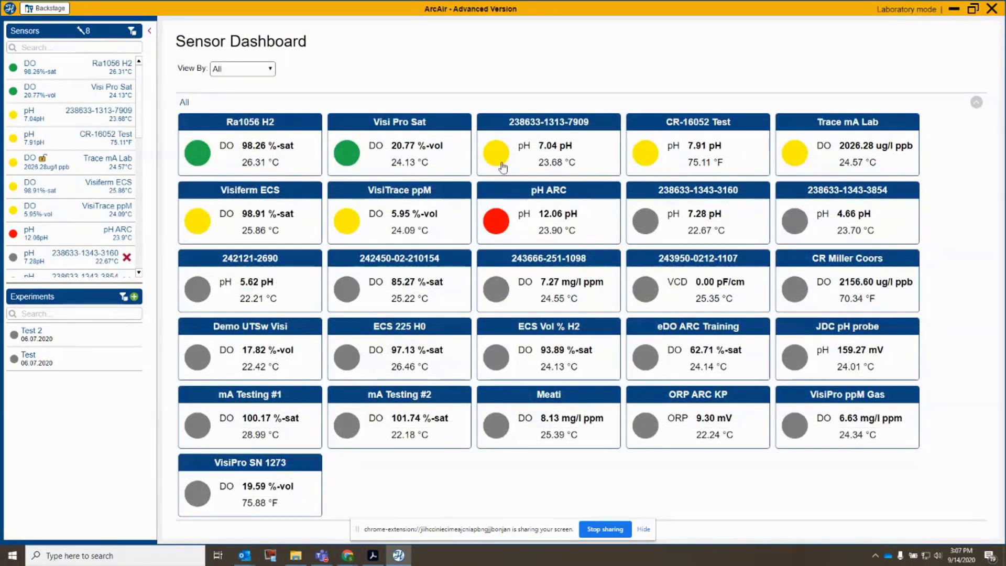
{"action": "left_click", "coordinate": [520, 155]}
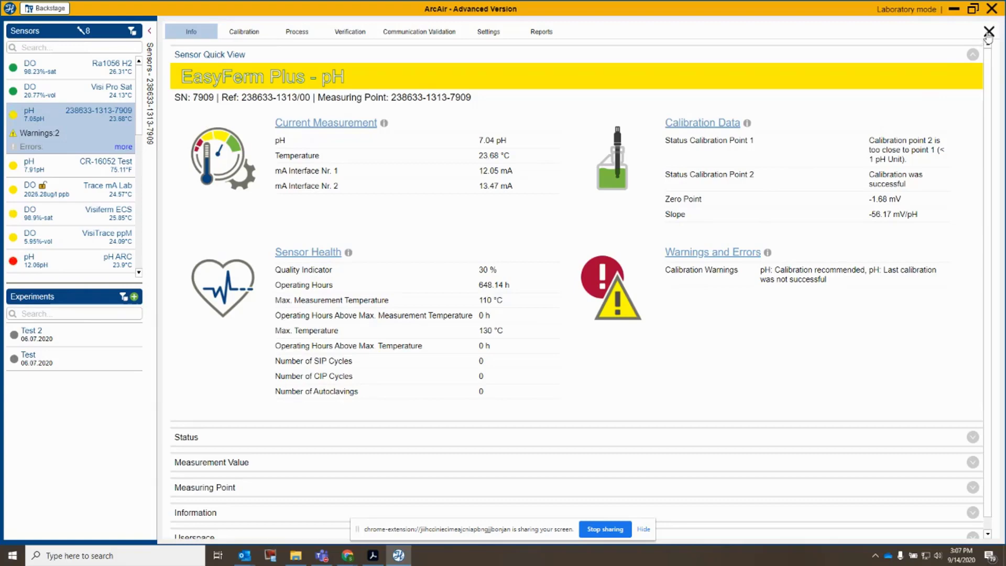
Calibrate the pH sensor at Calibration Point 1 (4.01 pH) with lot number 11110000 and save the report.
{"action": "left_click", "coordinate": [243, 32]}
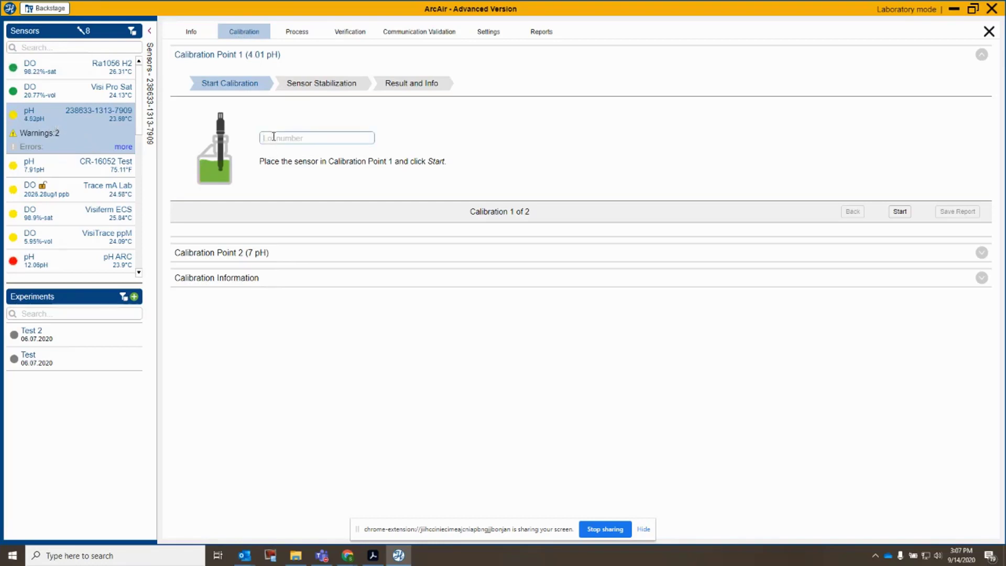
{"action": "type", "text": "11110000"}
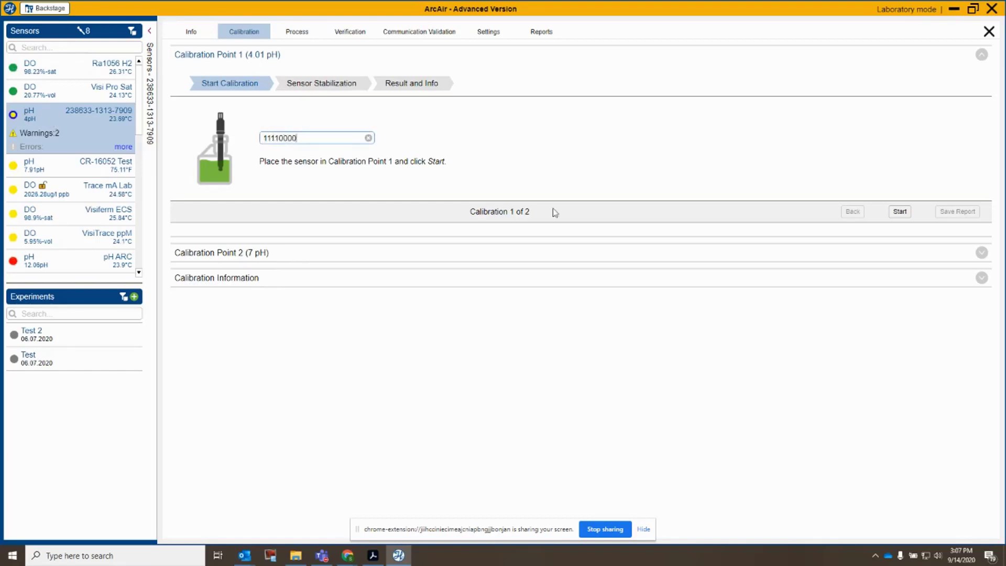
{"action": "left_click", "coordinate": [898, 212]}
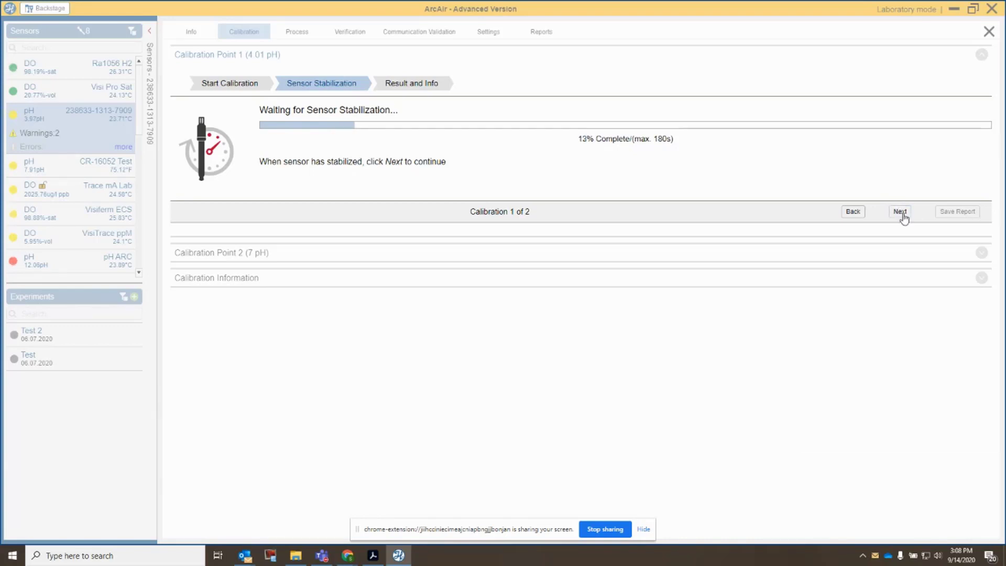
{"action": "left_click", "coordinate": [901, 212]}
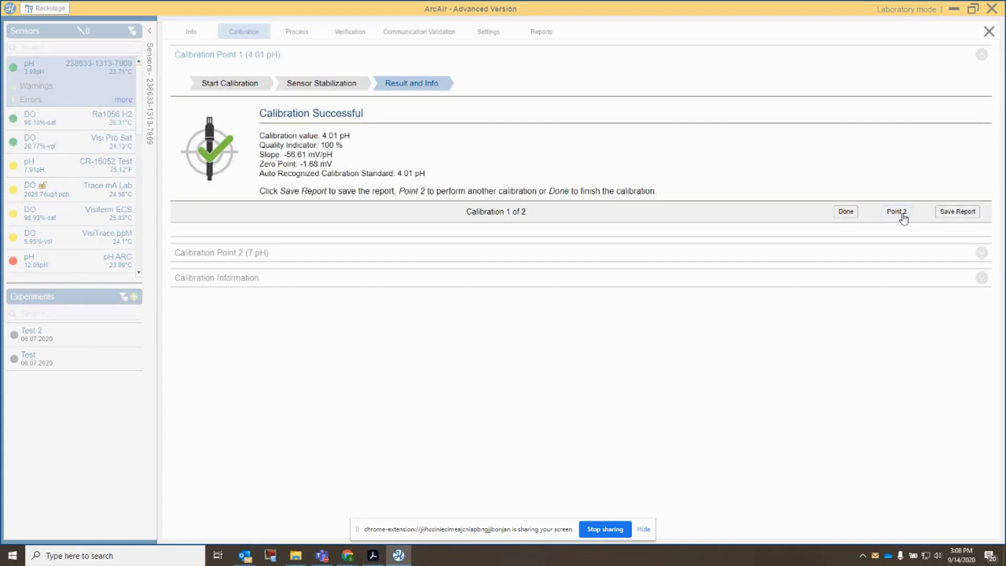
{"action": "left_click", "coordinate": [957, 211]}
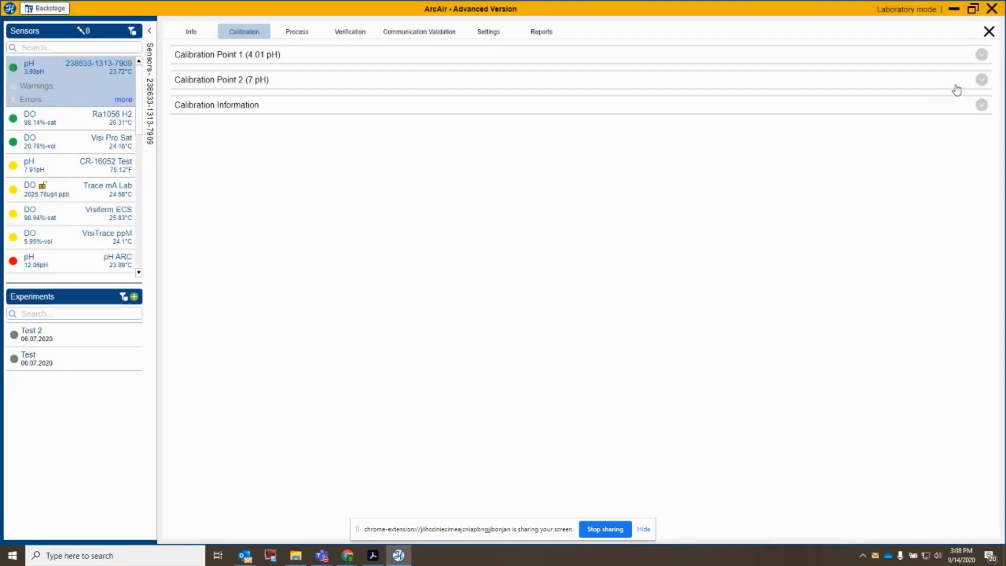
Calibrate the pH sensor at Calibration Point 2 with lot number 11110000 and save the report.
{"action": "left_click", "coordinate": [981, 80]}
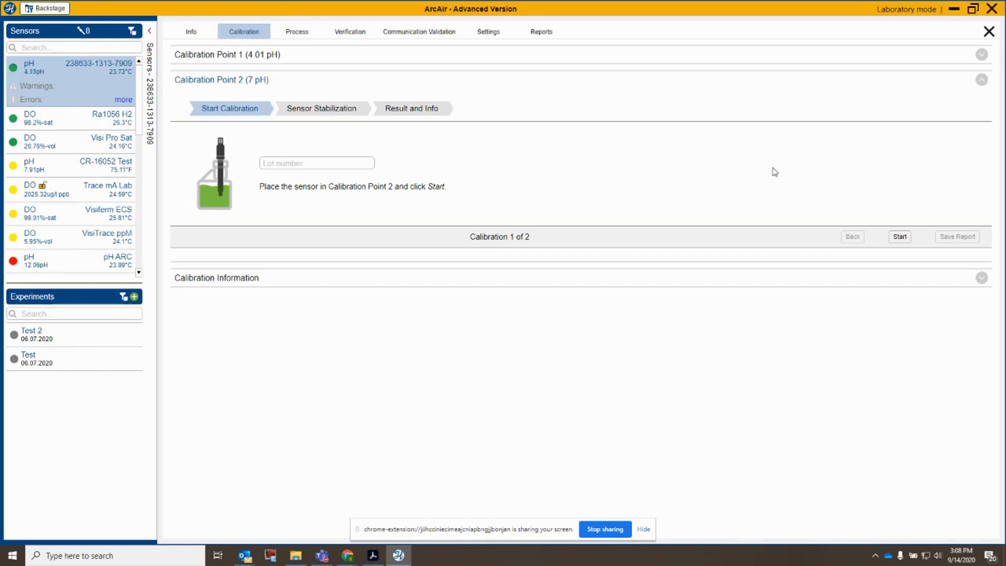
{"action": "left_click", "coordinate": [283, 165]}
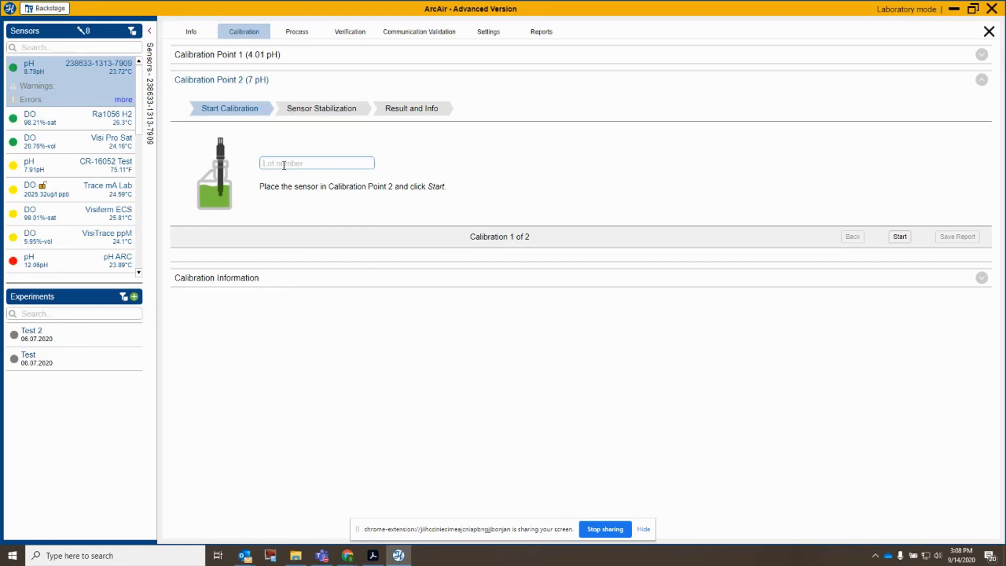
{"action": "type", "text": "11110000"}
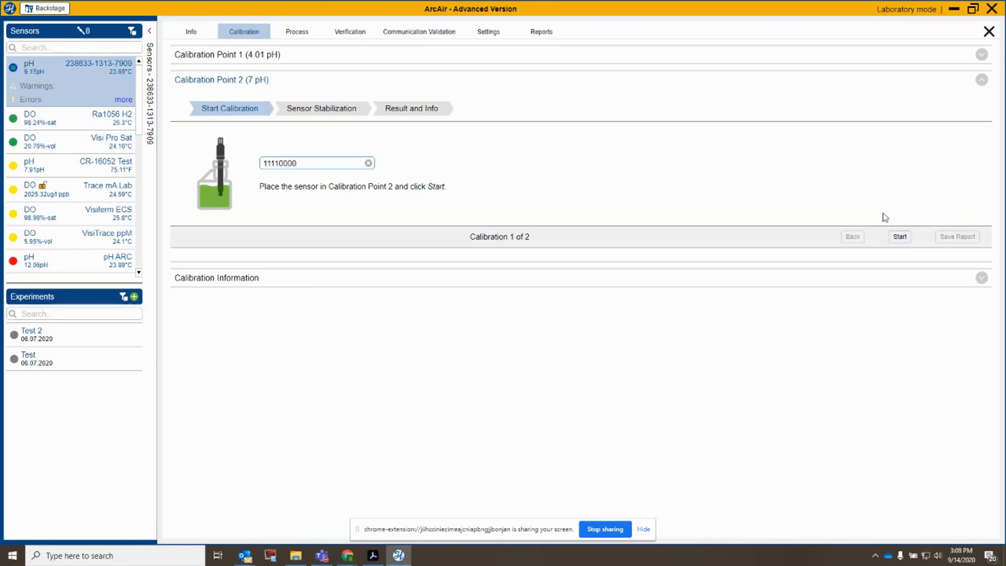
{"action": "left_click", "coordinate": [899, 237]}
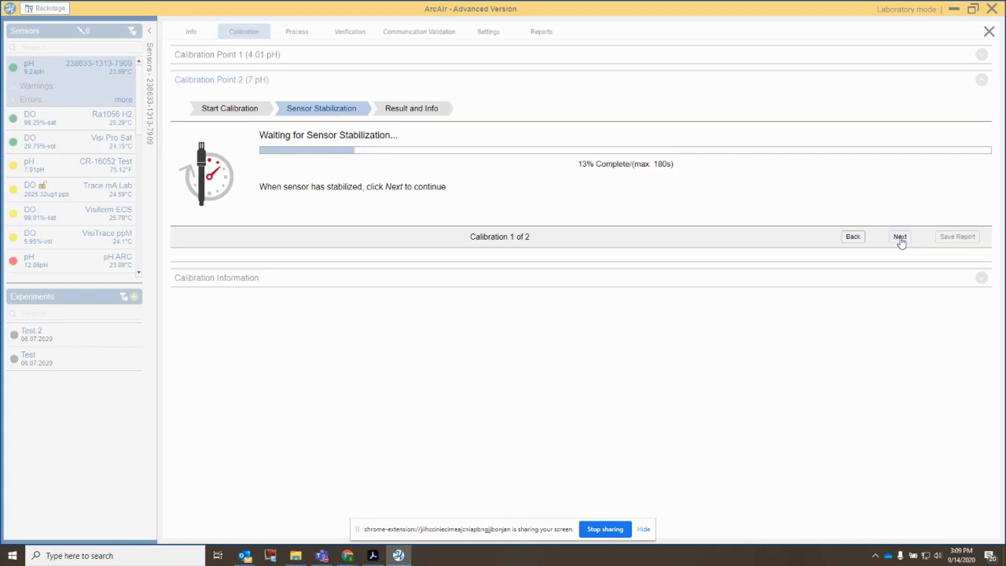
{"action": "left_click", "coordinate": [899, 238]}
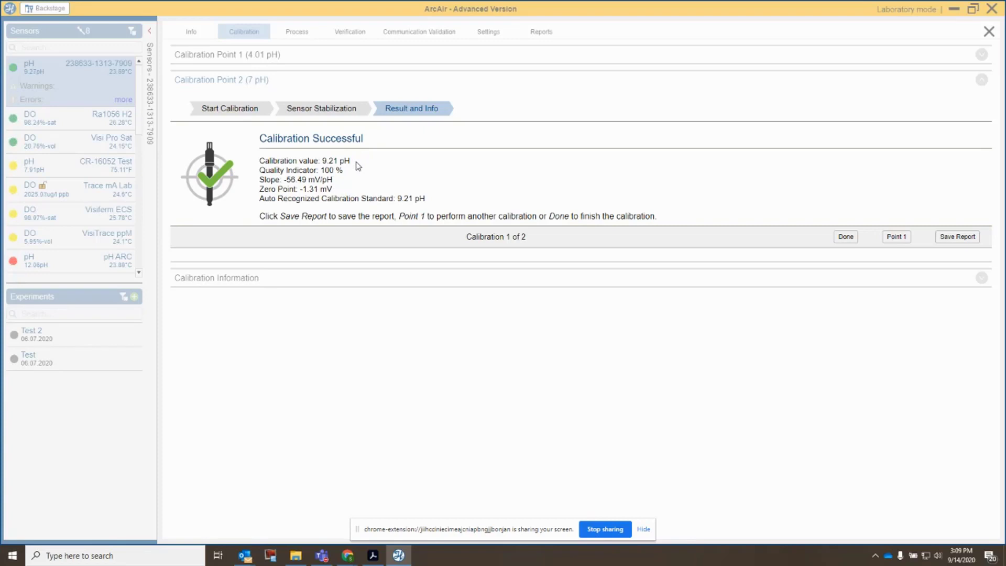
{"action": "left_click", "coordinate": [952, 237]}
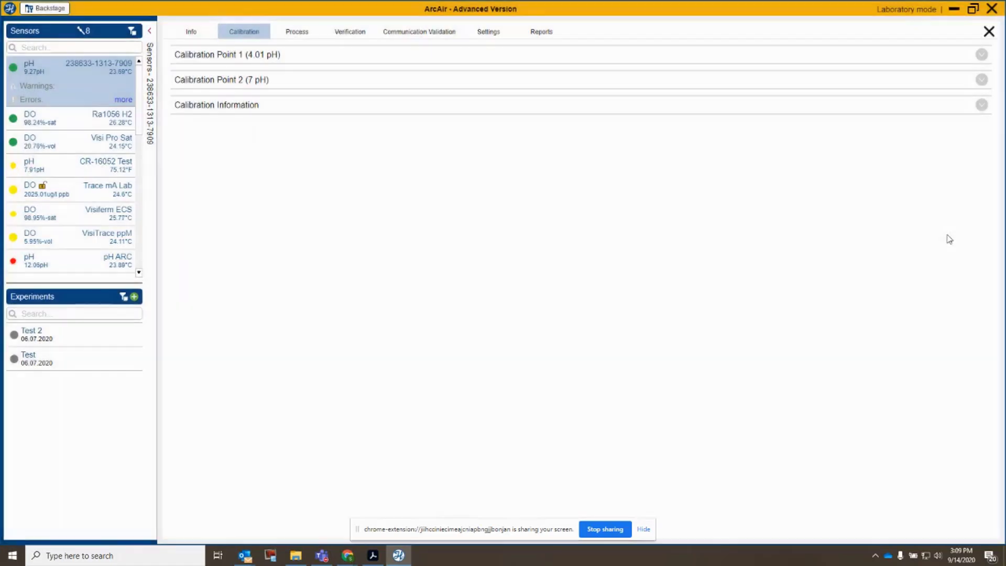
{"action": "left_click", "coordinate": [987, 32]}
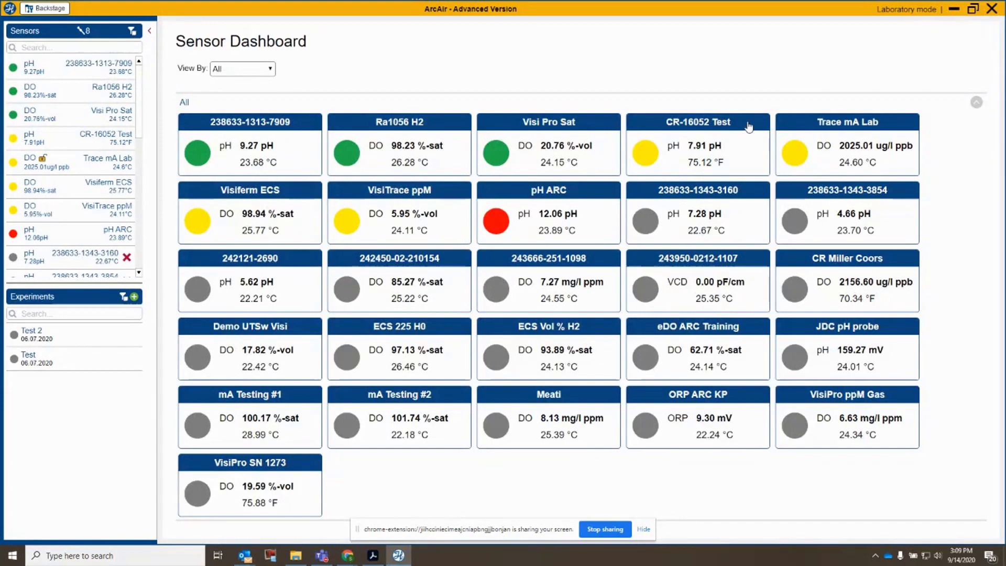
{"action": "left_click", "coordinate": [254, 149]}
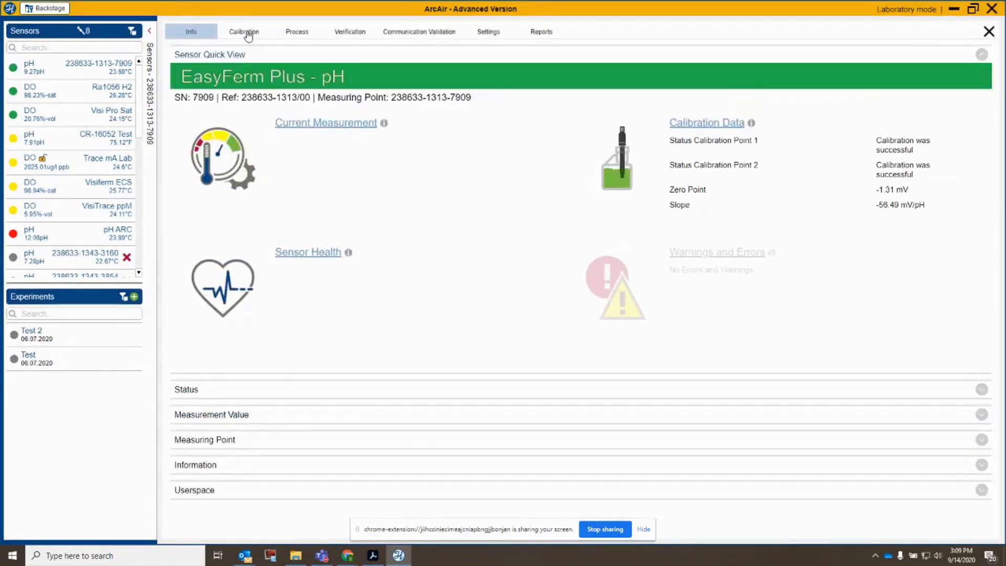
{"action": "left_click", "coordinate": [244, 32]}
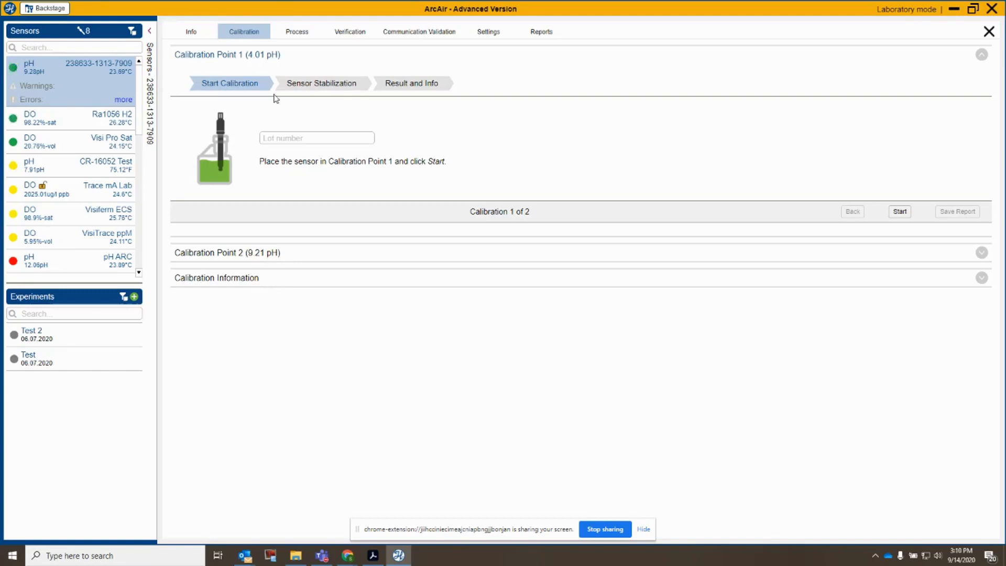
Perform a new product calibration on the pH sensor with a reference value of 7.00 pH and finish the wizard.
{"action": "left_click", "coordinate": [297, 33]}
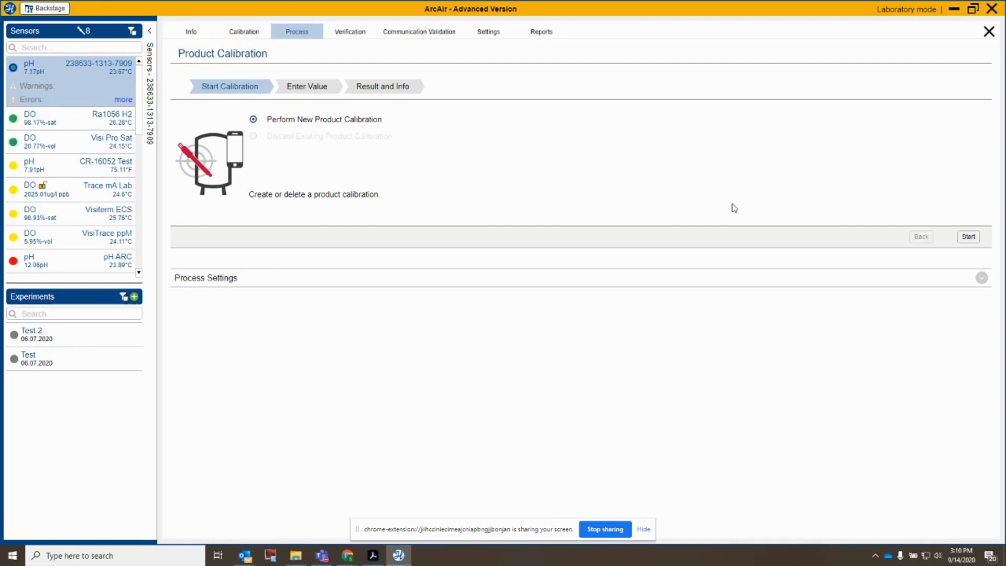
{"action": "left_click", "coordinate": [968, 237]}
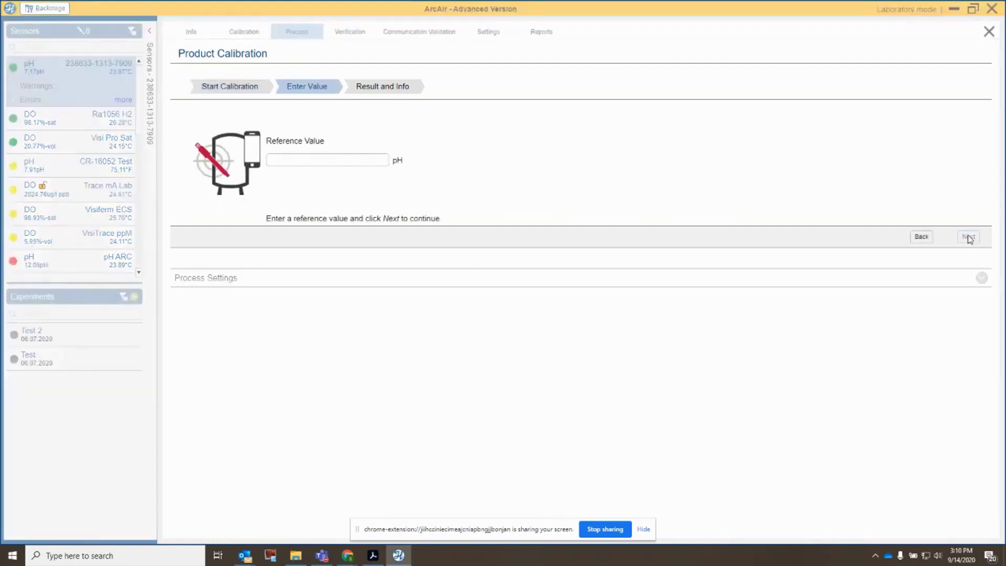
{"action": "left_click", "coordinate": [327, 158]}
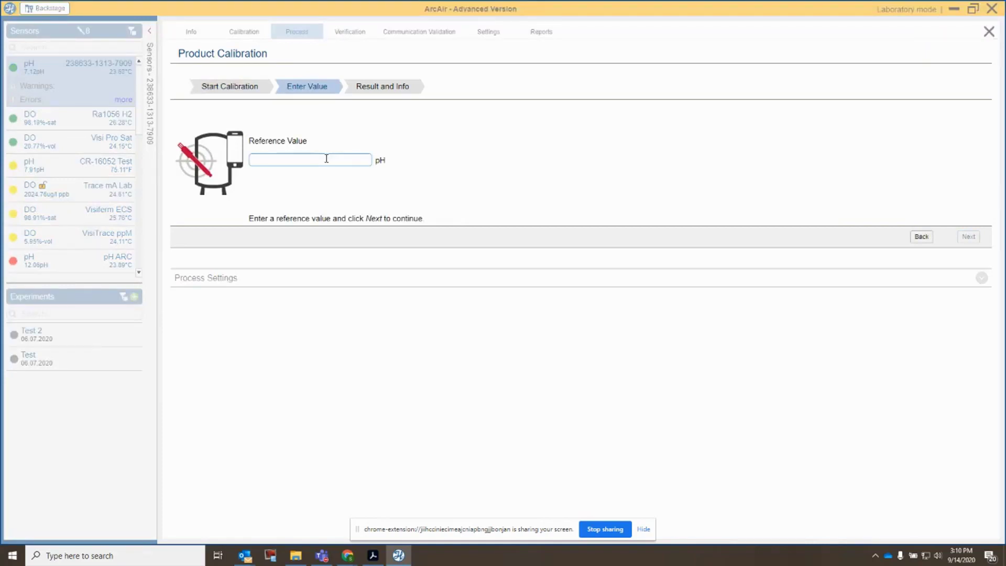
{"action": "type", "text": "7.00"}
{"action": "left_click", "coordinate": [968, 237]}
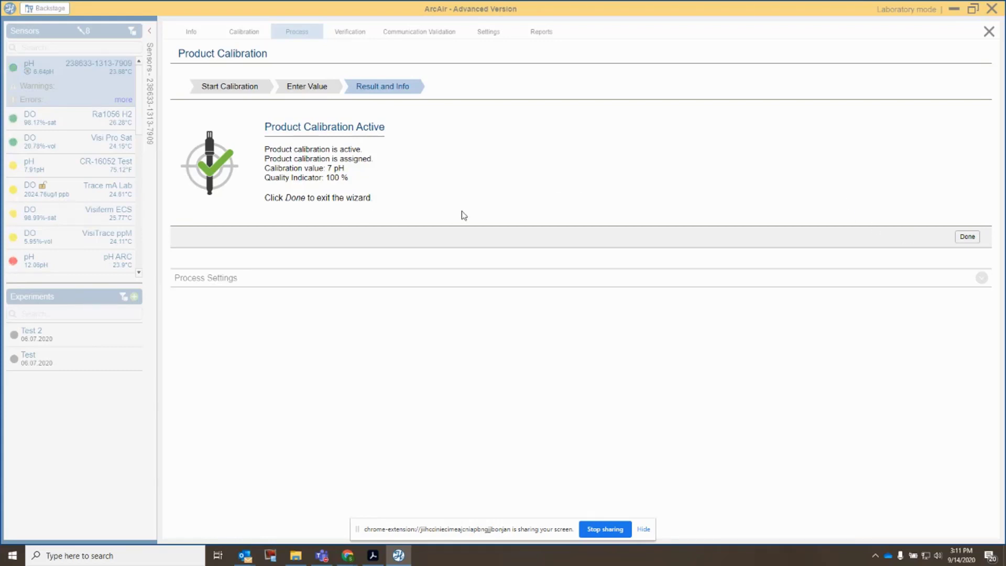
{"action": "left_click", "coordinate": [962, 240]}
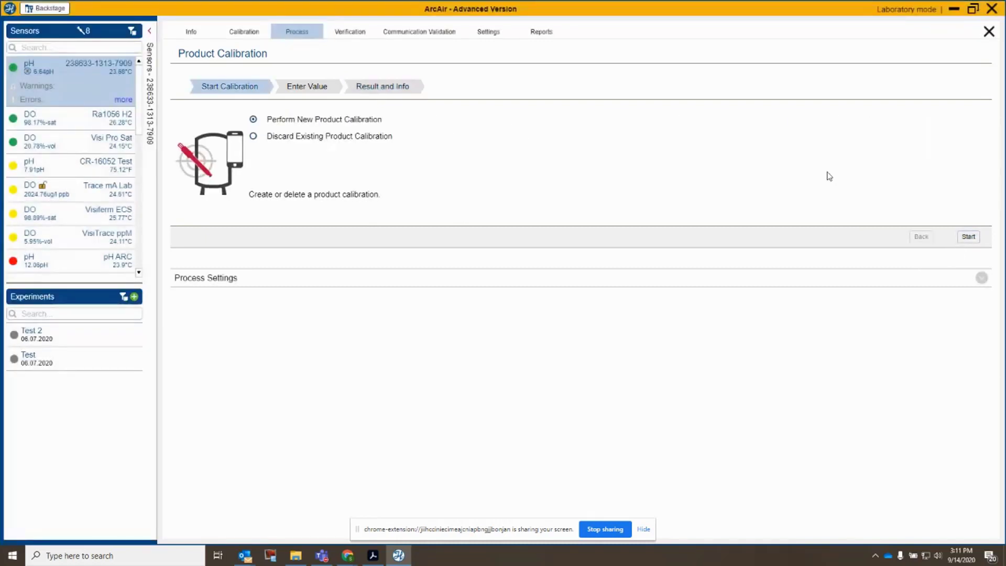